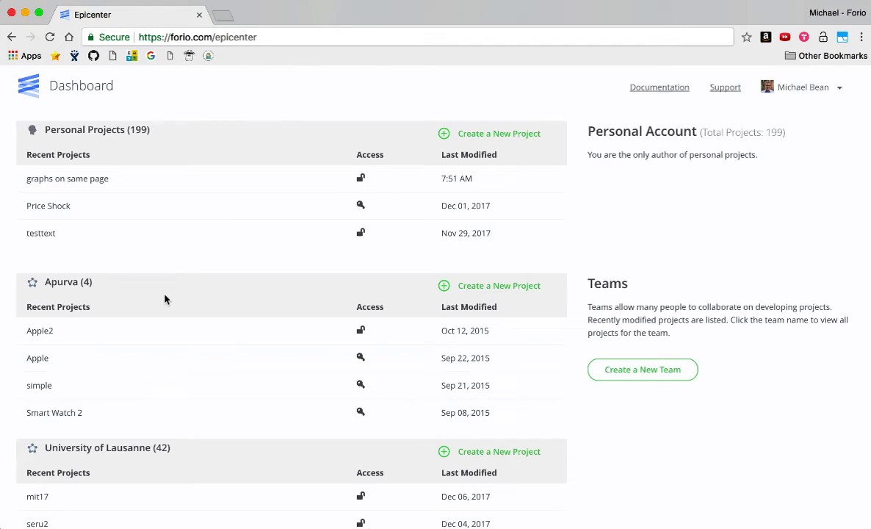
Create a public project named 'One page simulation' and go to its Model files.
click(498, 136)
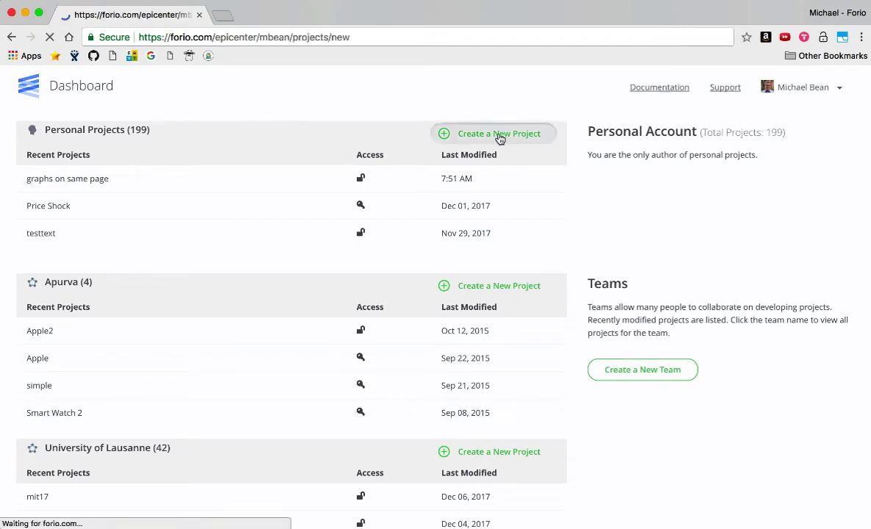
click(167, 193)
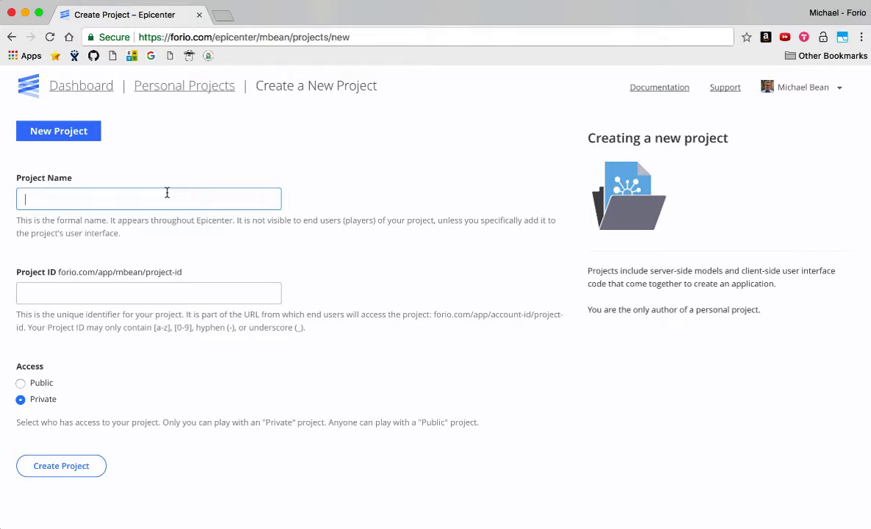
text(o)
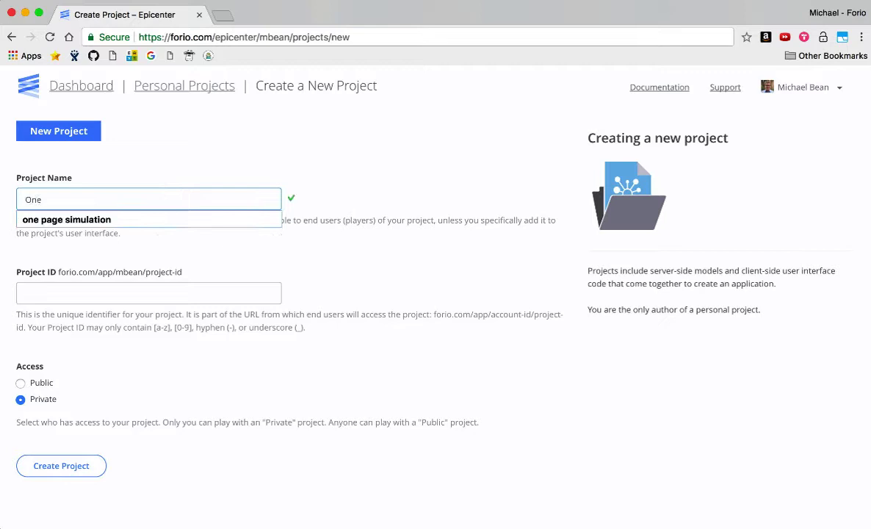
text(ne page simulation)
click(194, 290)
click(20, 383)
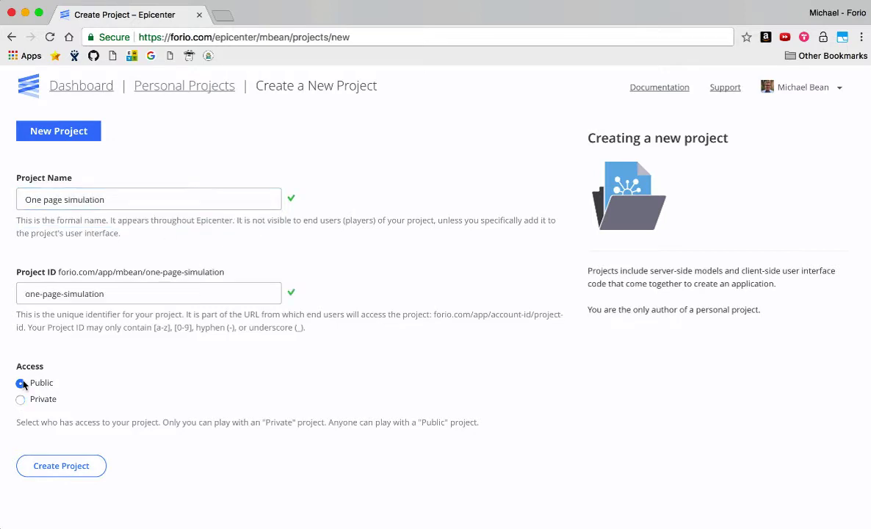
click(58, 465)
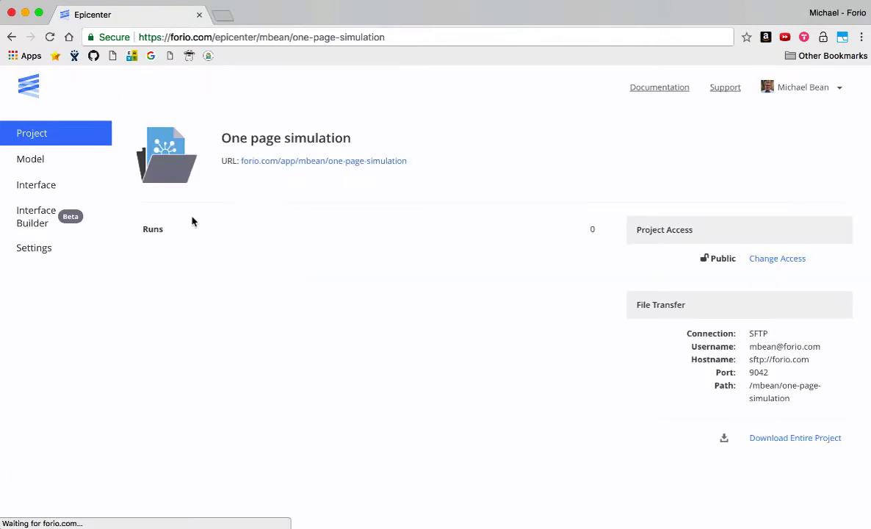
click(30, 161)
Drag model.vmf from the Desktop in Finder onto the project's Model files page.
key(super+Tab)
key(super+Tab)
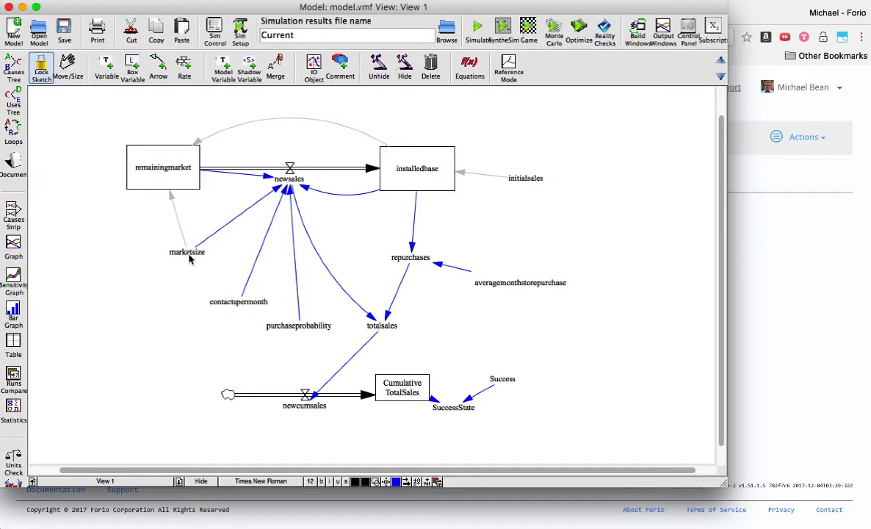
key(super+Tab)
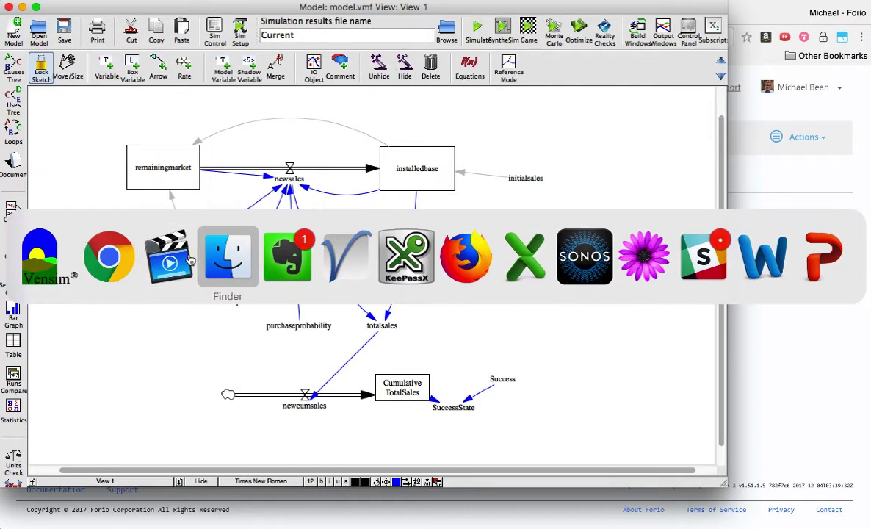
click(228, 256)
key(super+Tab)
key(super+Tab)
key(super+Tab)
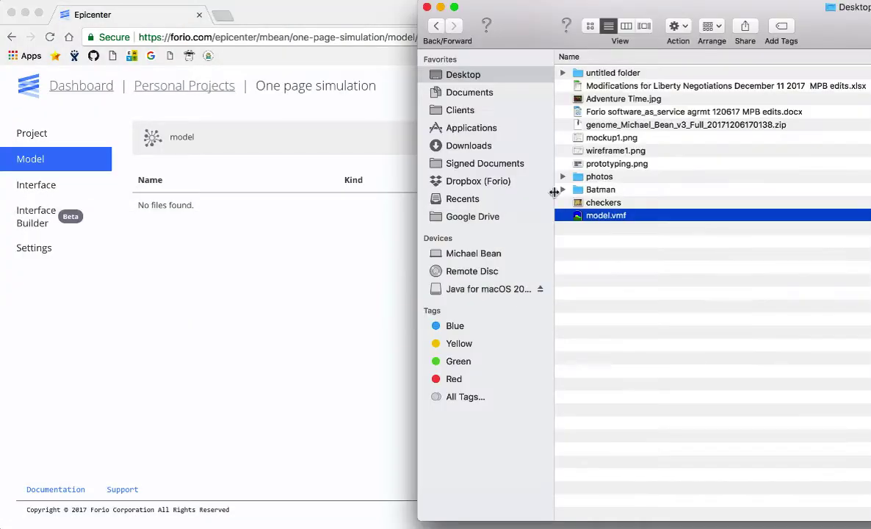
drag(573, 215, 307, 254)
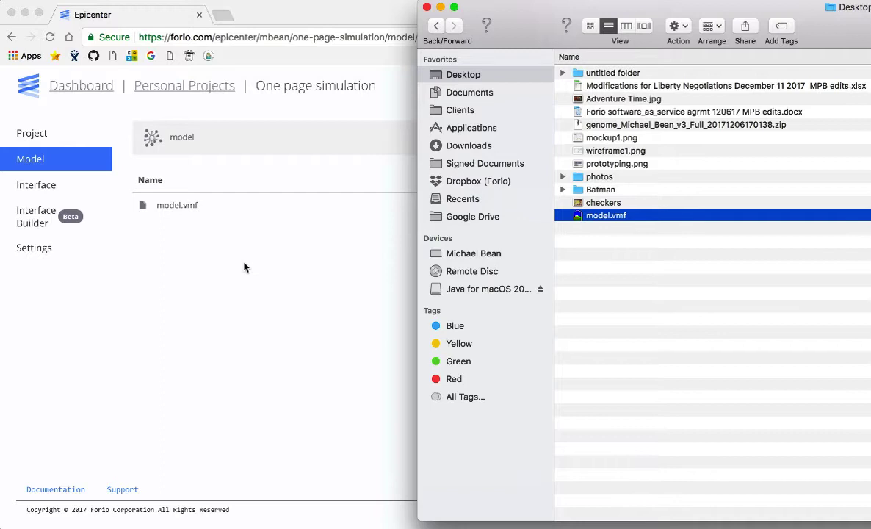
click(229, 220)
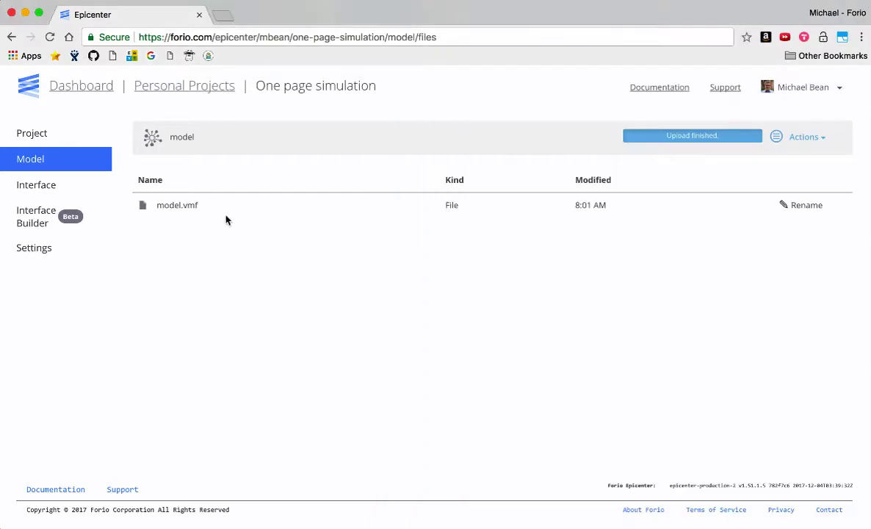
Start a Turn By Turn interface and unlink the Dashboard and Report pages from navigation.
click(35, 217)
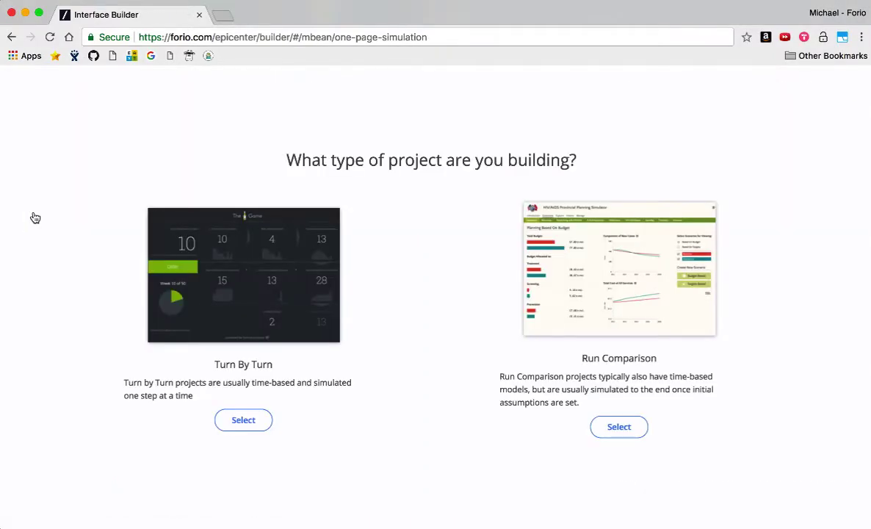
click(246, 427)
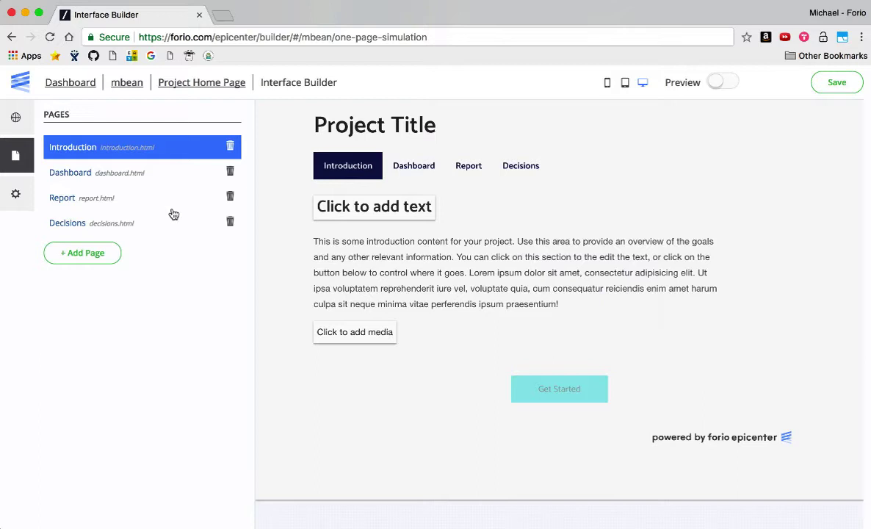
click(230, 172)
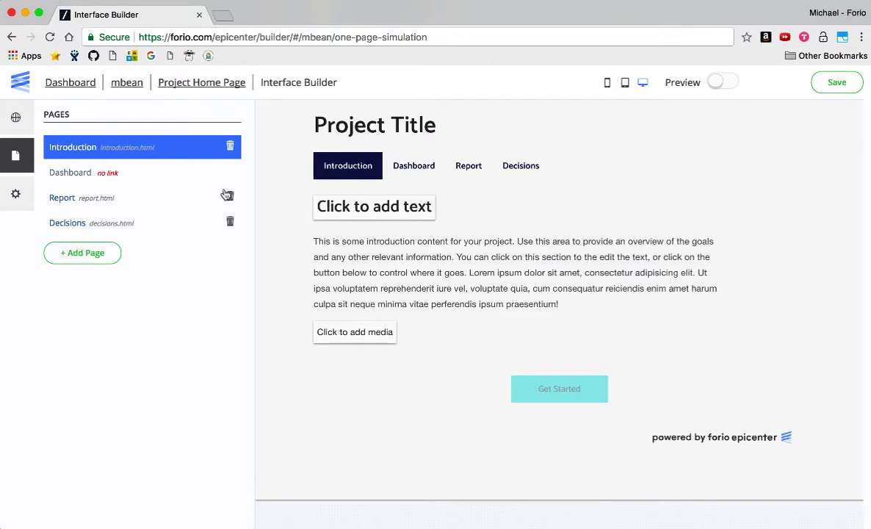
click(229, 197)
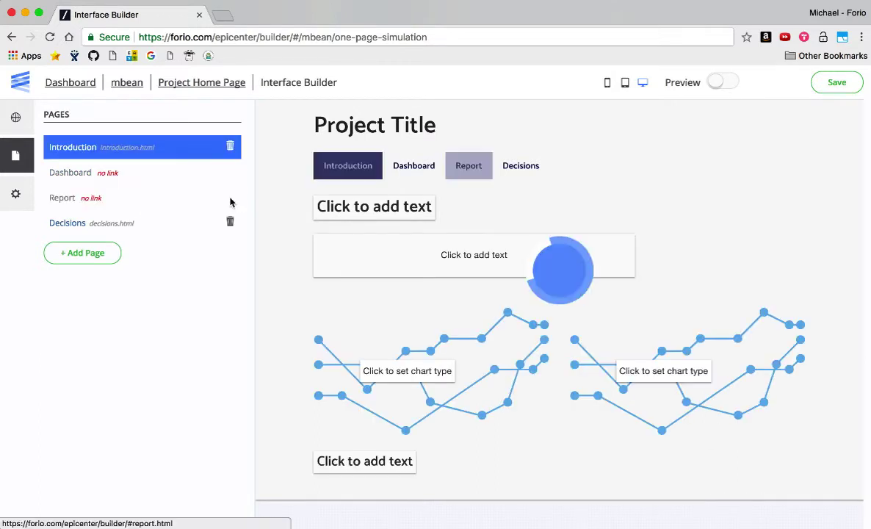
Unlink the Decisions page and begin a new Combination Input & Output page.
click(230, 221)
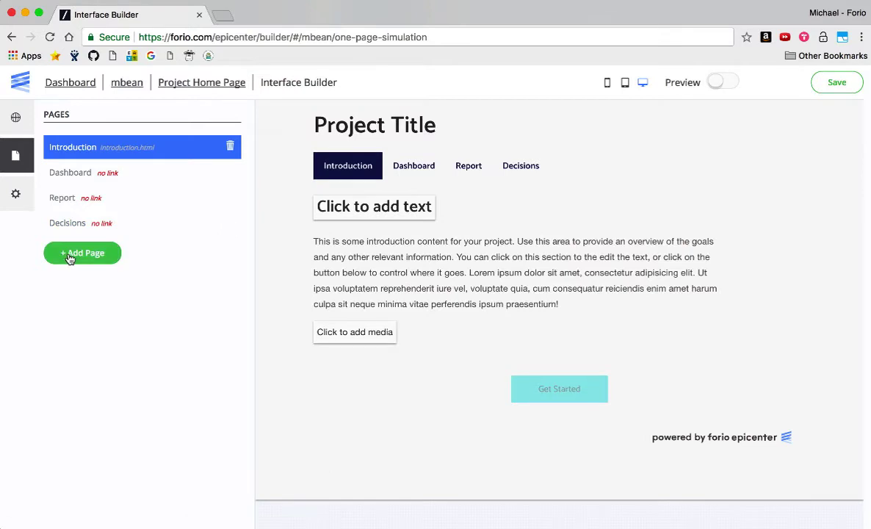
click(70, 257)
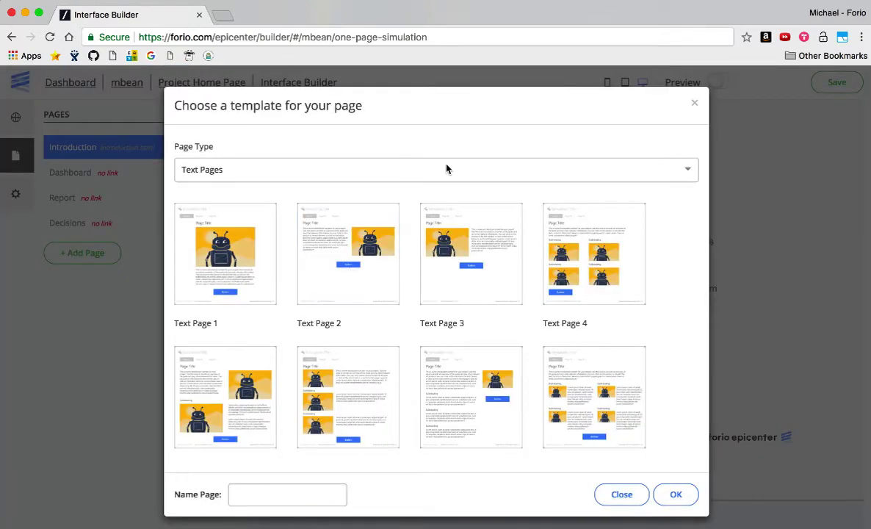
click(414, 174)
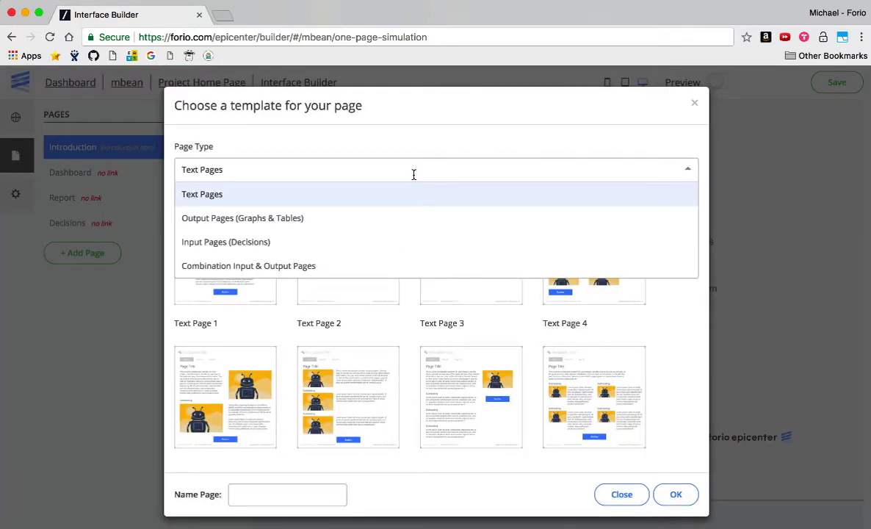
click(378, 268)
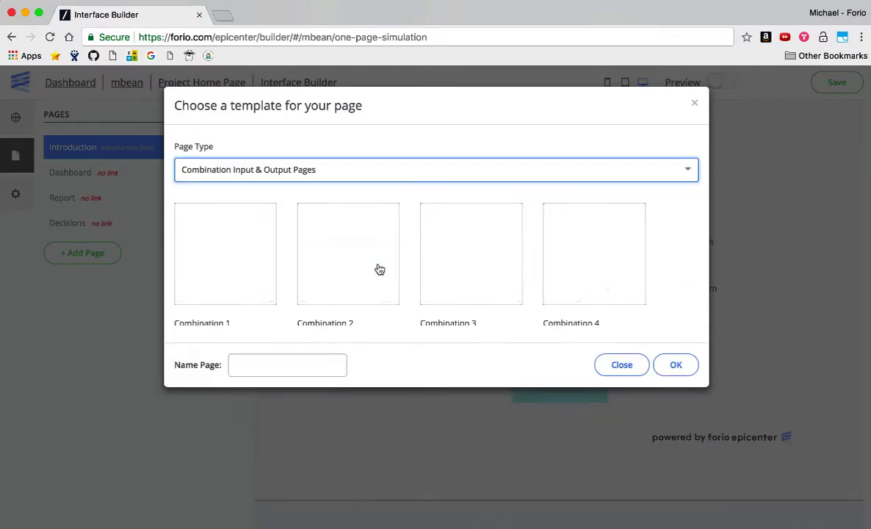
Compare the Combination templates and create the page using Combination 1.
click(252, 260)
scroll(256, 259, down, 1)
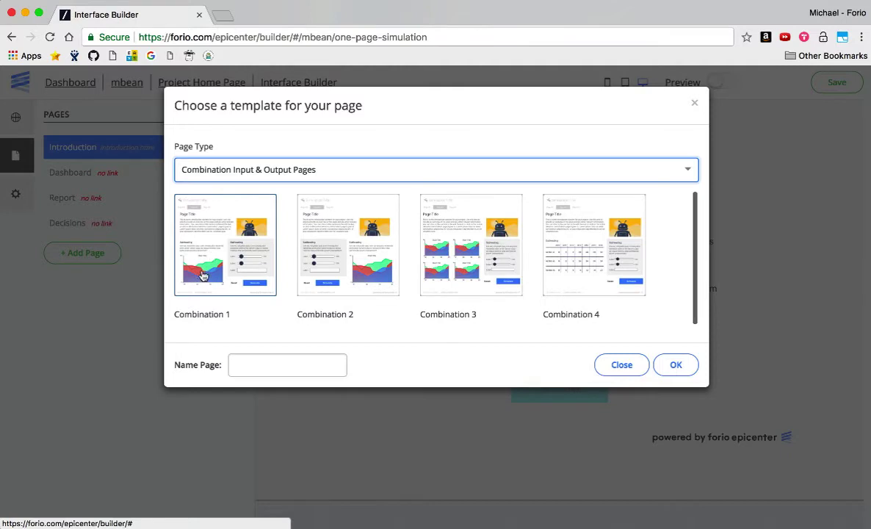
click(300, 235)
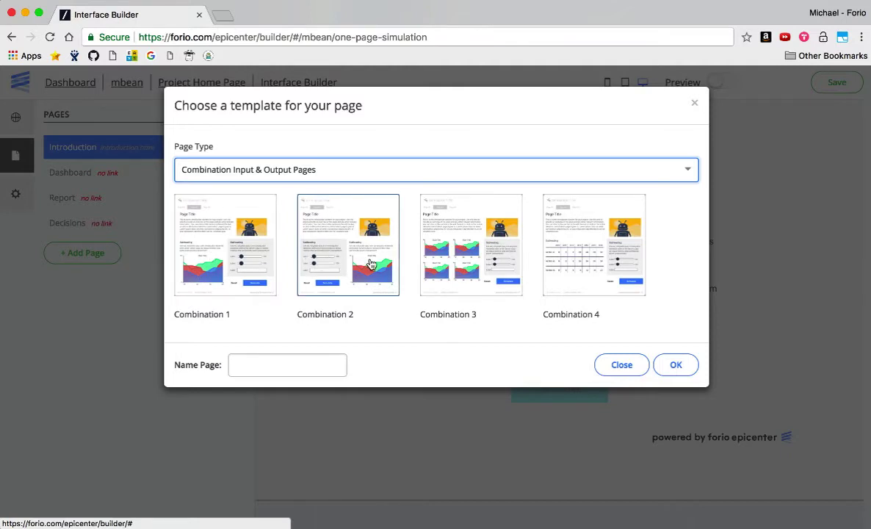
click(474, 259)
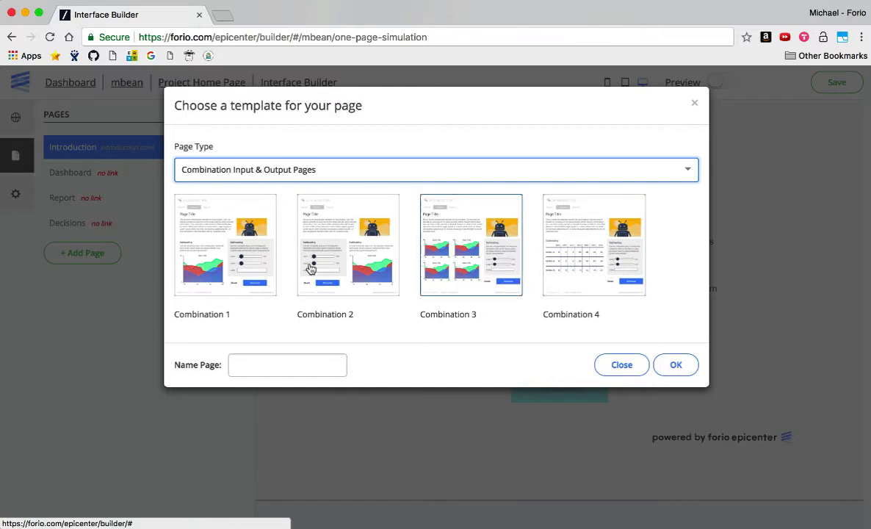
click(228, 259)
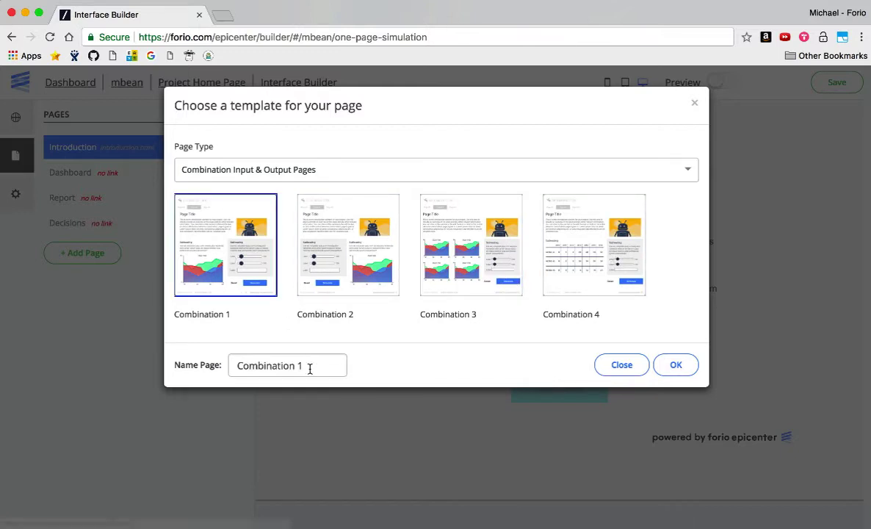
click(676, 365)
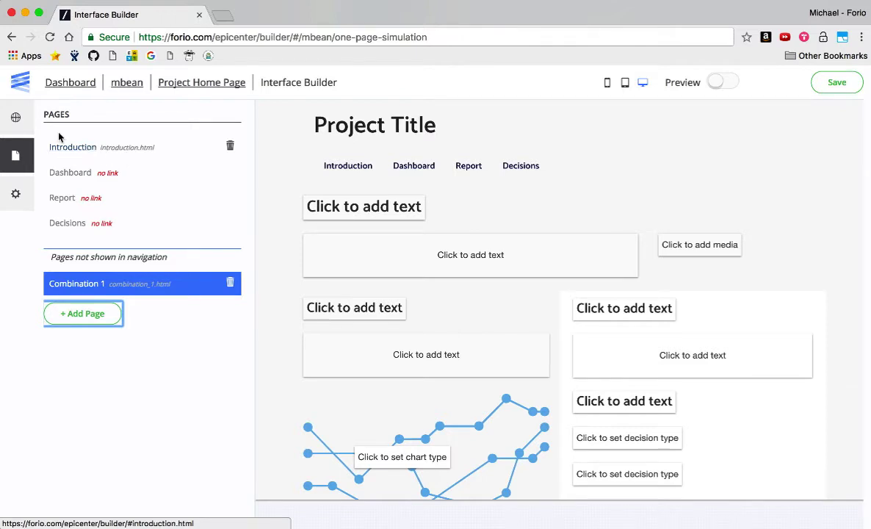
Delete the Dashboard, Report and Decisions items in Navigation Settings.
click(17, 119)
click(77, 229)
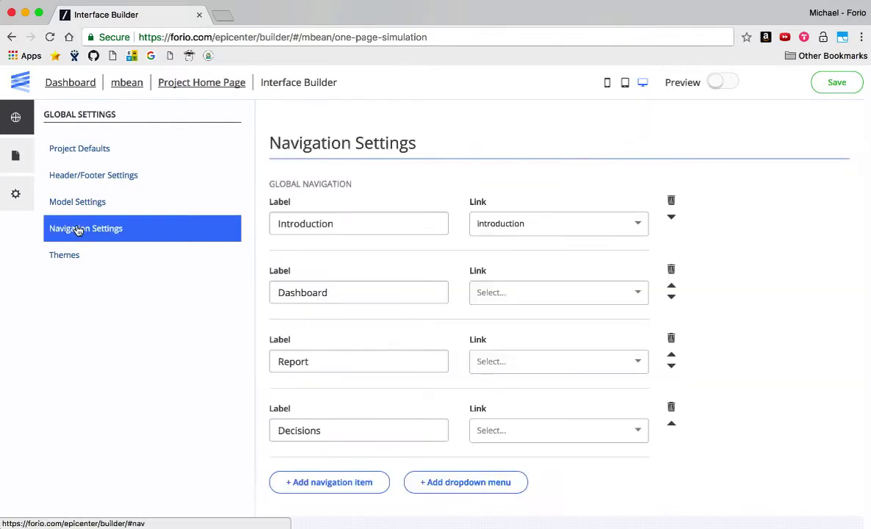
click(671, 275)
click(671, 274)
click(671, 274)
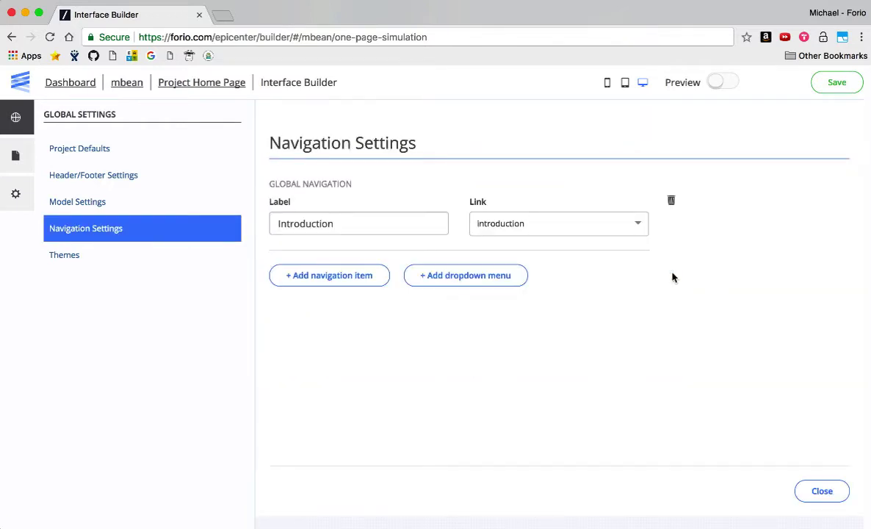
Link the remaining navigation item to combination 1 and label it 'One page simulation'.
click(540, 222)
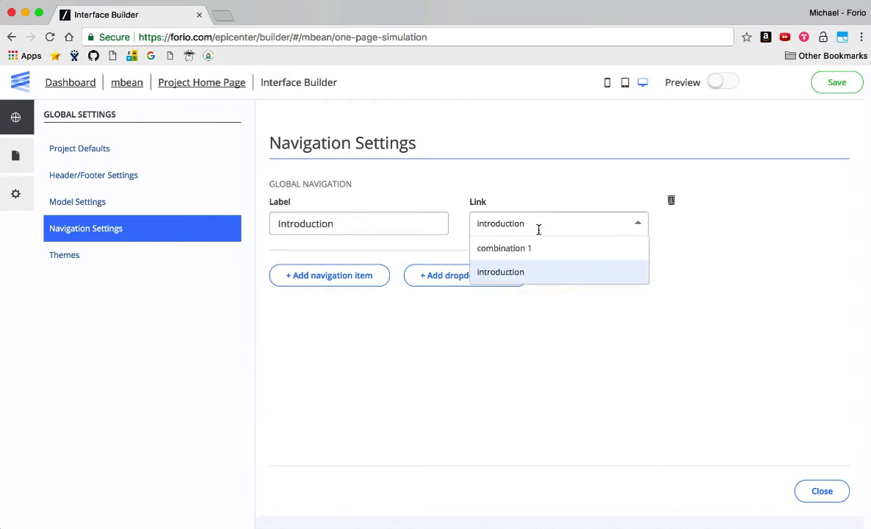
click(524, 250)
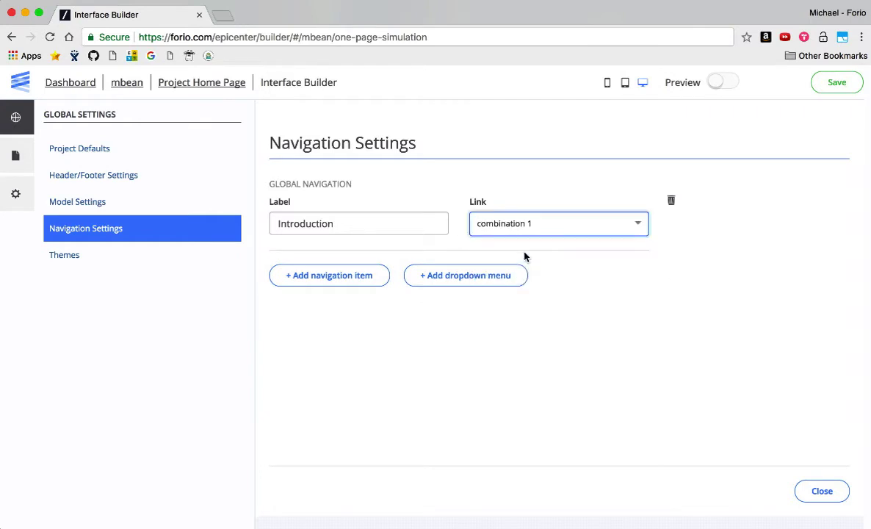
double_click(346, 223)
text(One page simula)
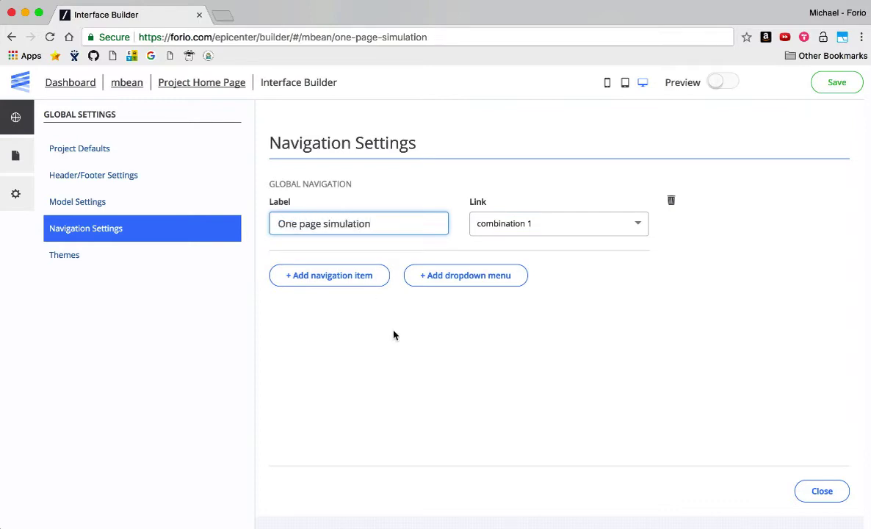
click(393, 335)
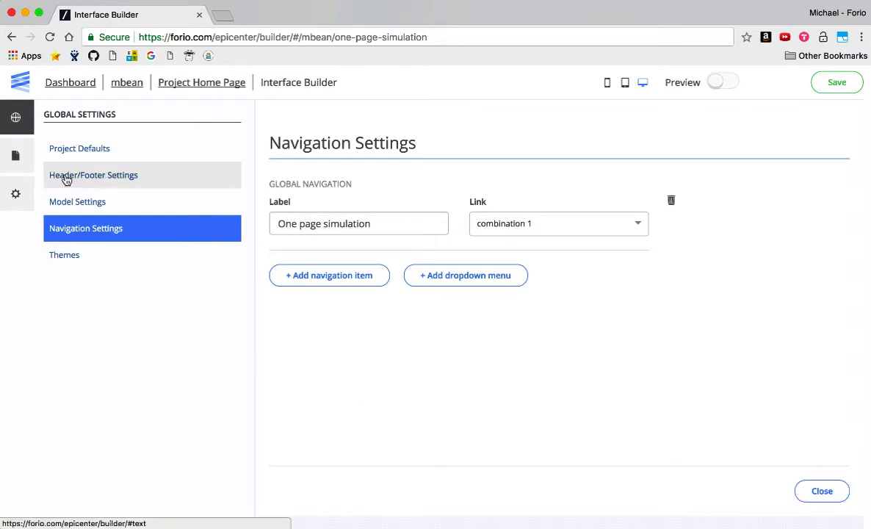
Delete the Introduction page, leaving One Page Simulation as the only page.
click(19, 157)
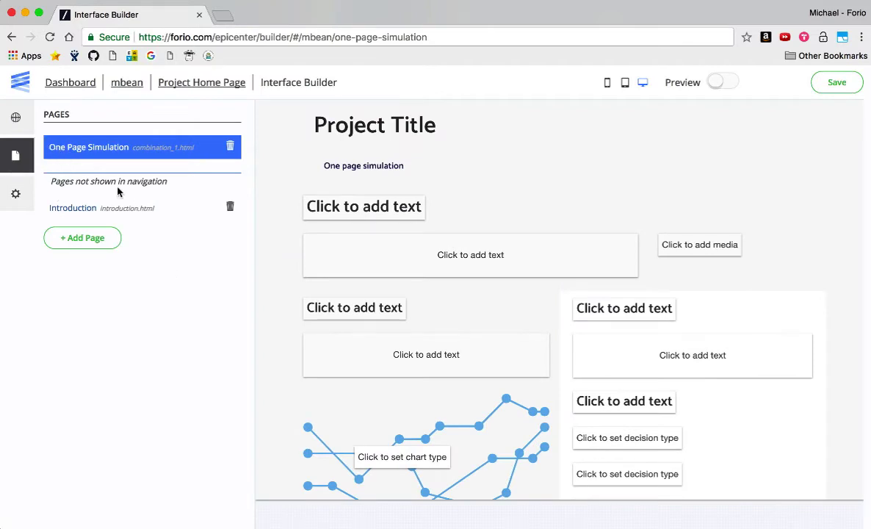
click(229, 207)
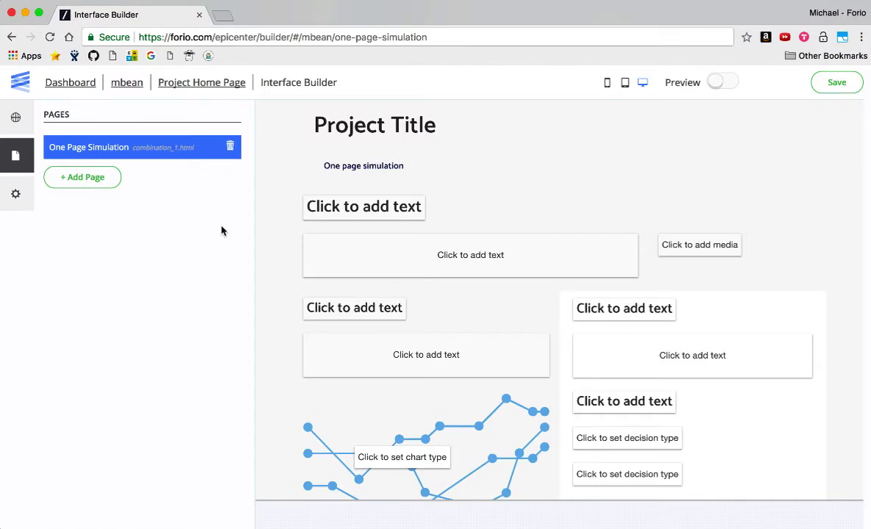
click(16, 118)
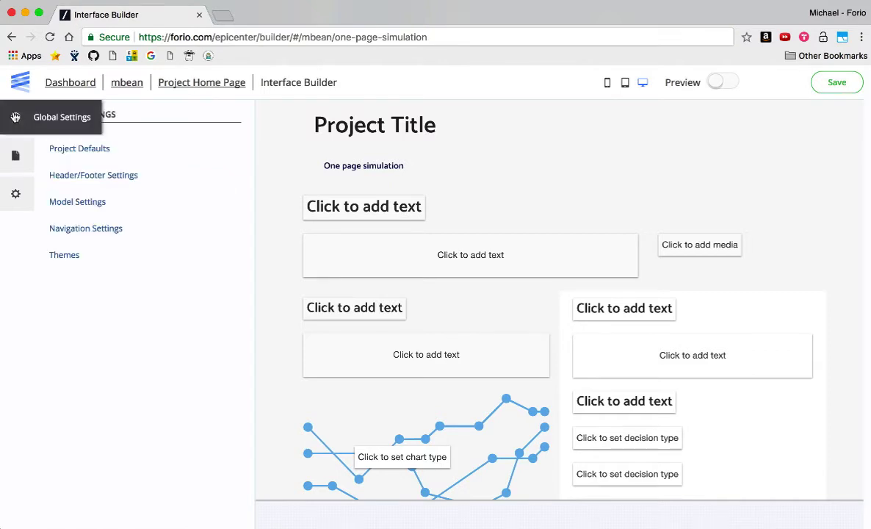
Replace the header's 'Project Title' text with 'One Page Sim!'.
click(76, 177)
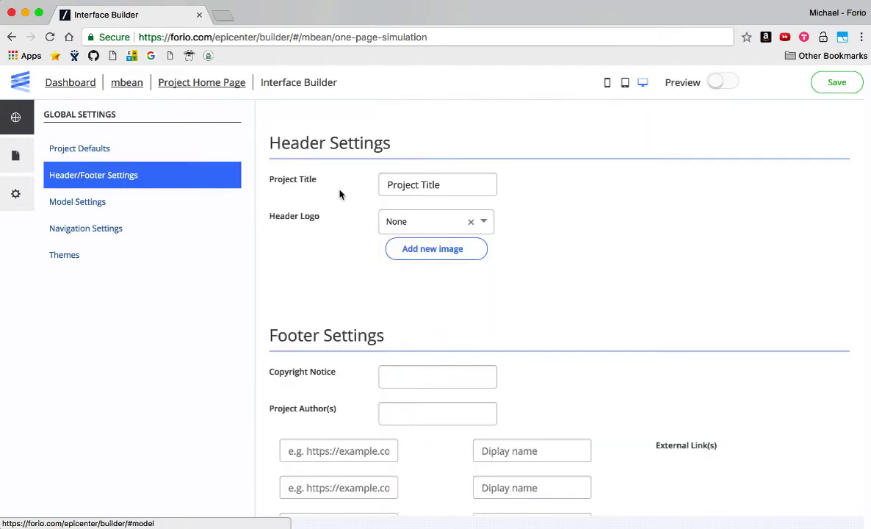
drag(455, 184, 342, 185)
text(One )
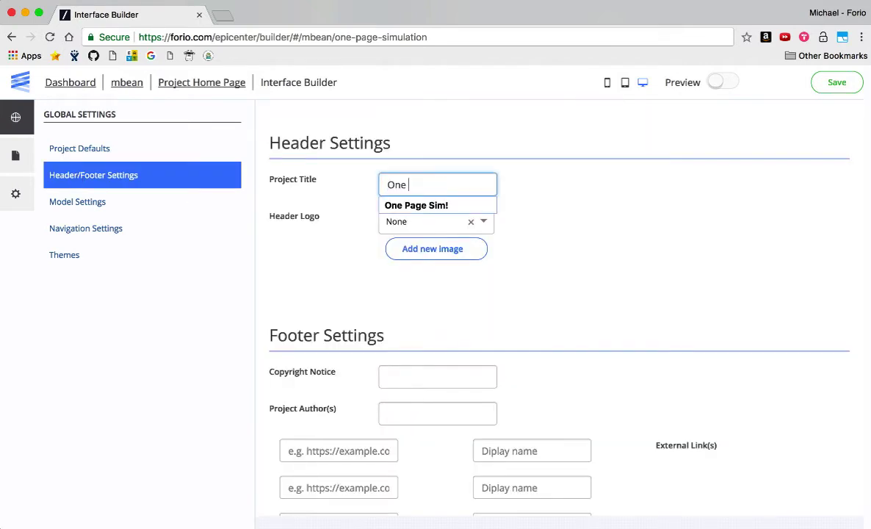
text(Page Sim!)
drag(316, 219, 319, 270)
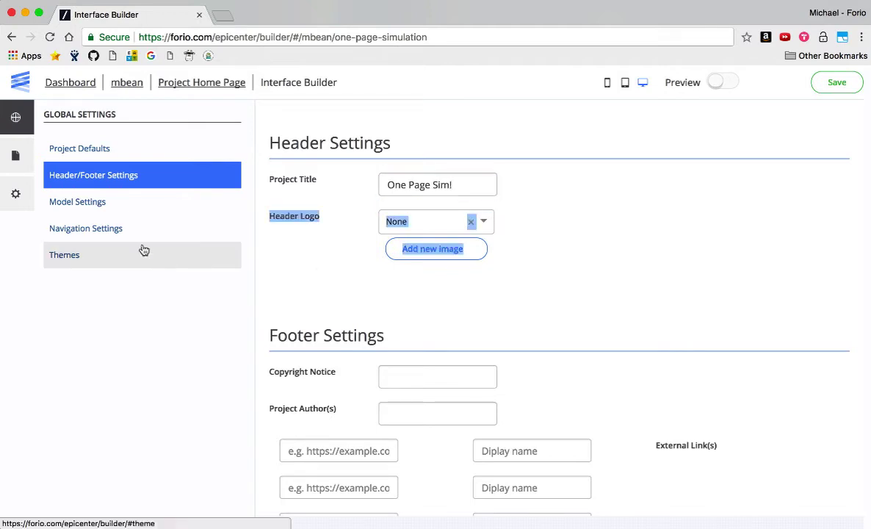
click(15, 158)
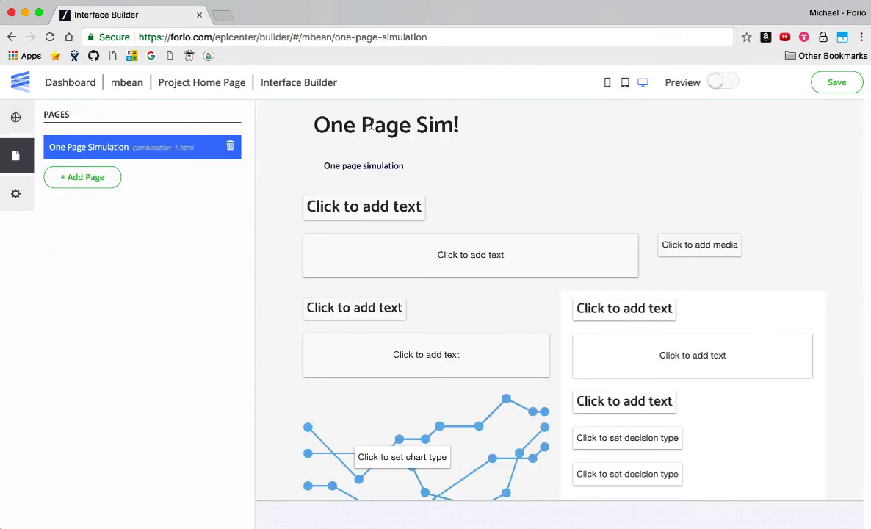
Turn the chart placeholder into a 'Total Sales' line chart plotting totalsales on the y-axis.
scroll(409, 312, down, 4)
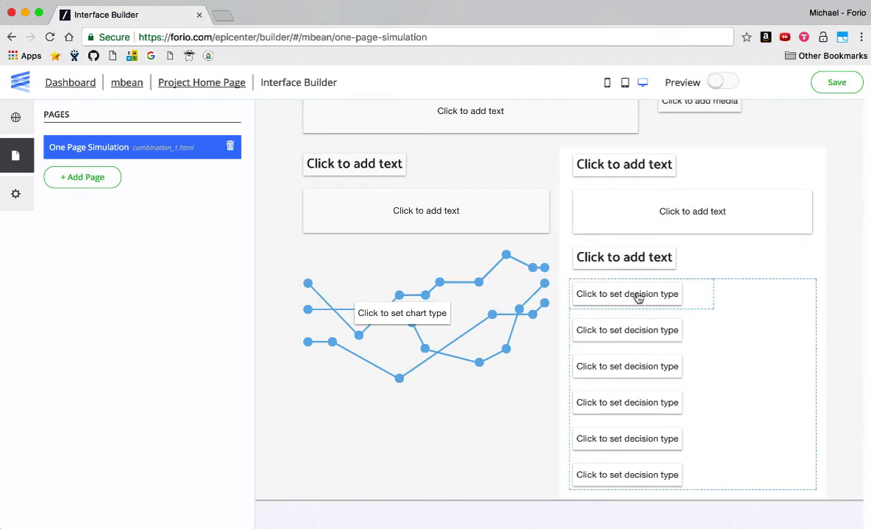
click(482, 301)
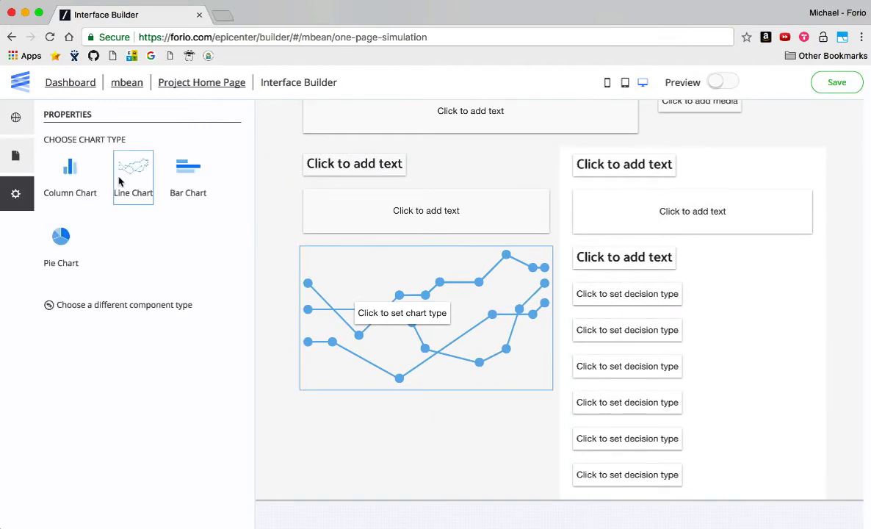
click(129, 176)
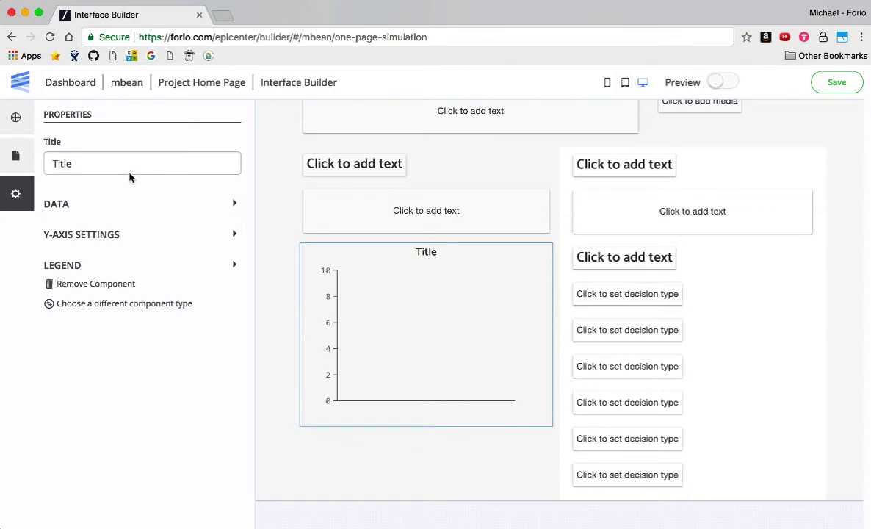
double_click(92, 163)
text(Total Sales)
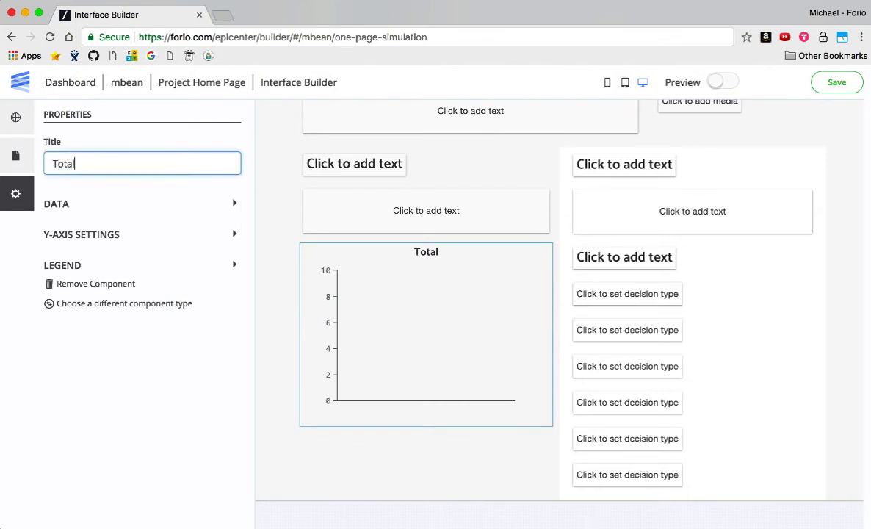
click(50, 203)
click(89, 311)
text(to)
click(69, 336)
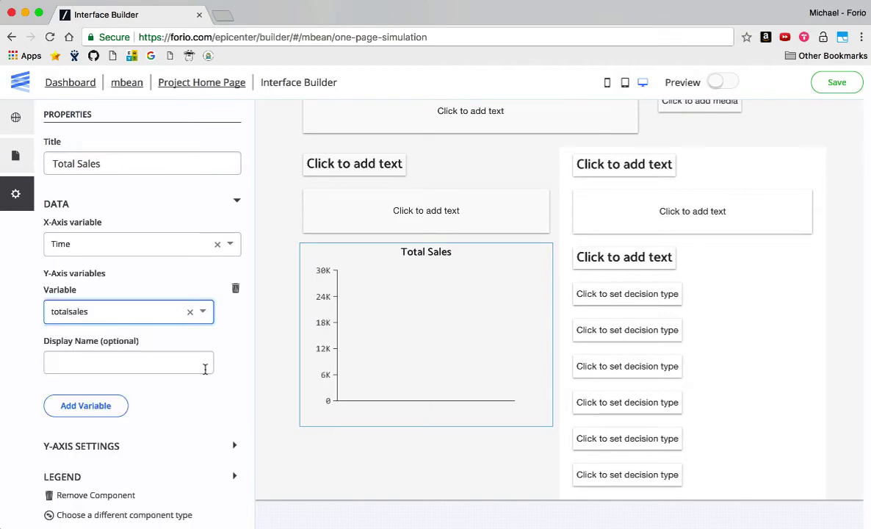
Make the first decision placeholder a 'Purchase Probability' slider bound to purchaseprobability.
click(616, 301)
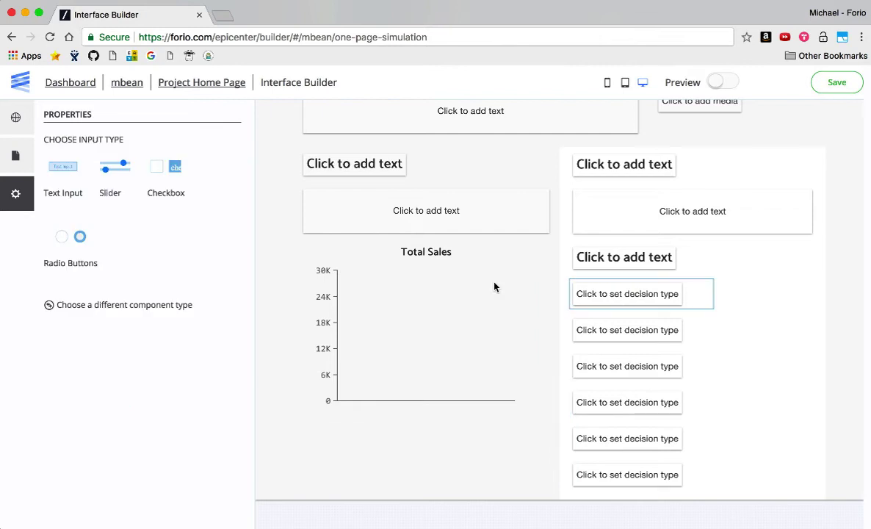
click(106, 166)
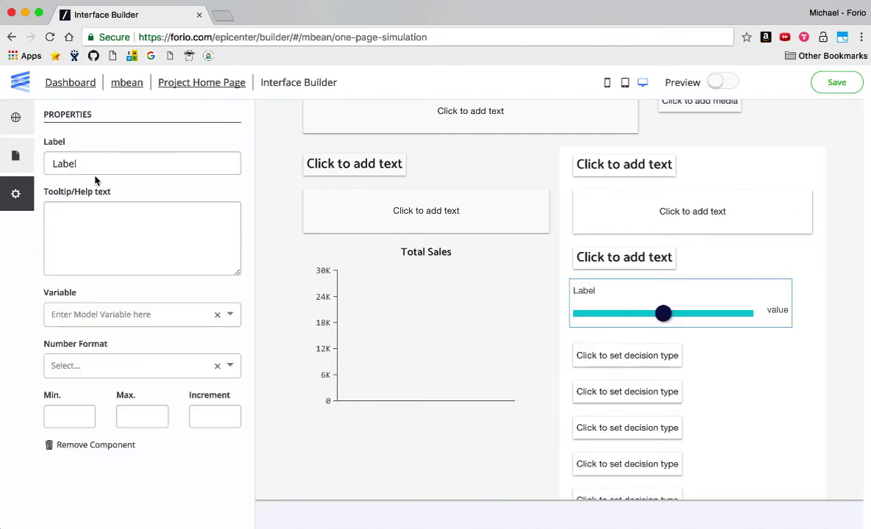
drag(88, 163, 42, 167)
key(super+Tab)
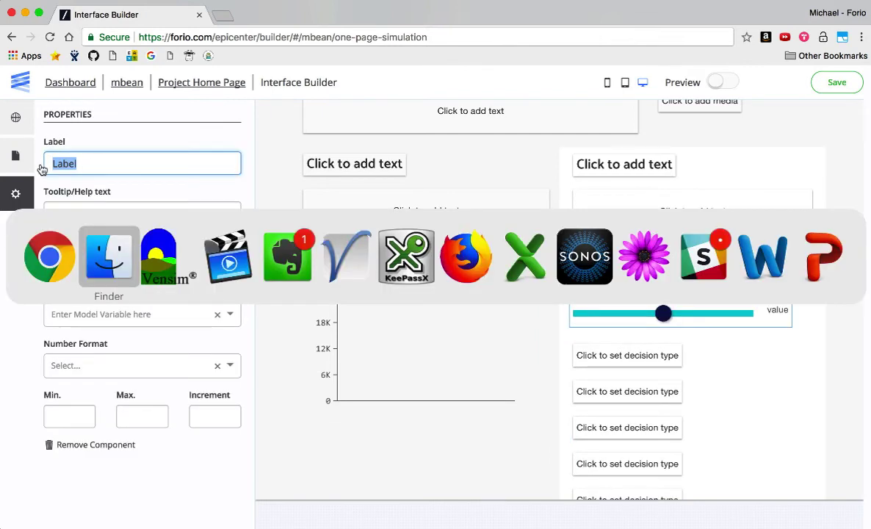
key(super+Tab)
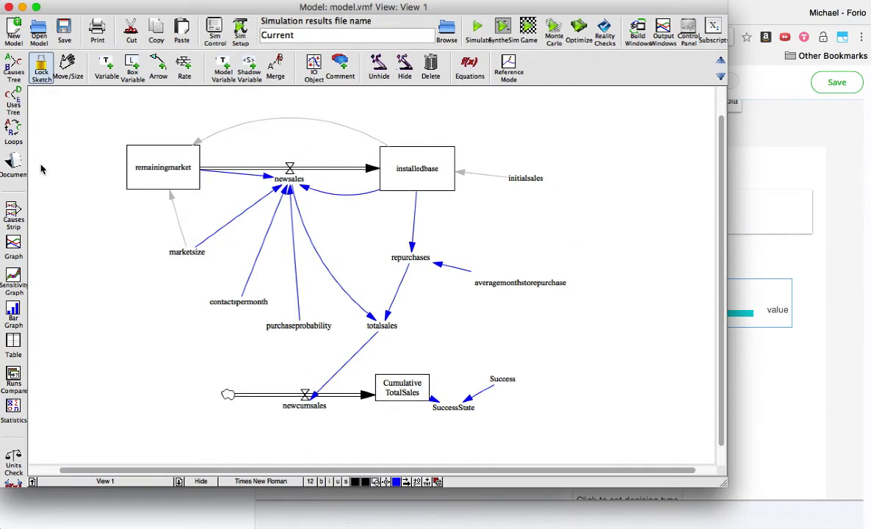
key(super+Tab)
text(Pur)
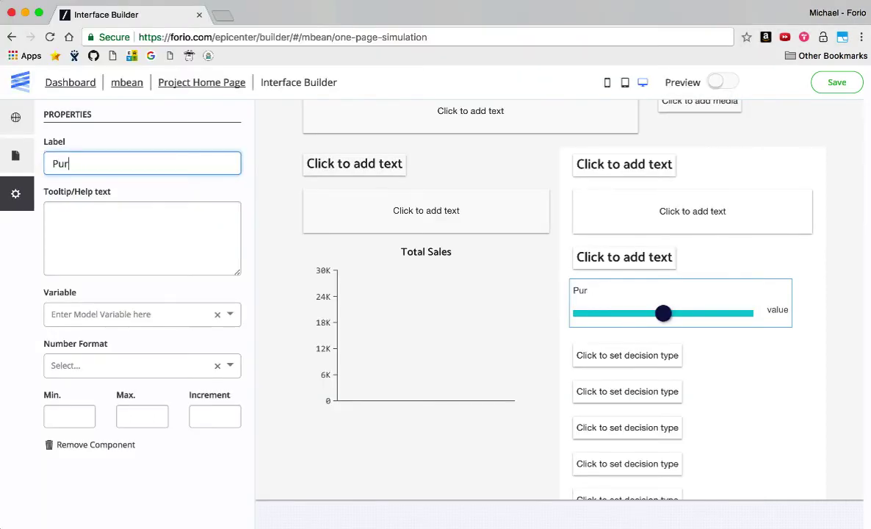
text(chase Propability)
click(118, 311)
text(p)
click(114, 339)
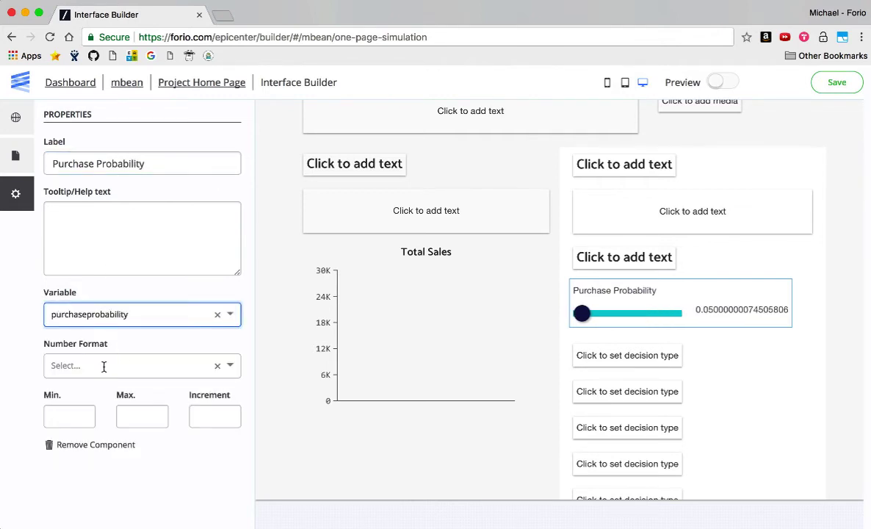
Format the slider as percent with minimum .01, maximum .2 and increment .01.
click(103, 365)
click(99, 460)
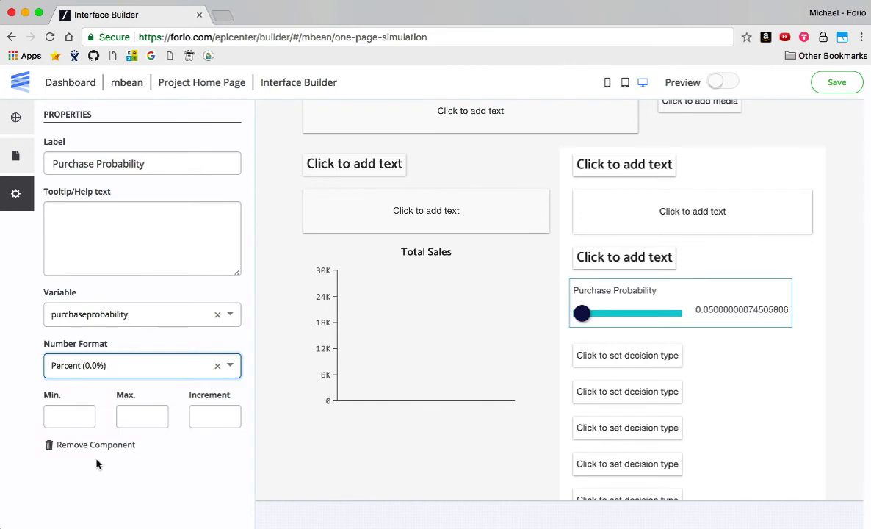
click(67, 417)
text(.01)
key(Tab)
text(.2)
key(Tab)
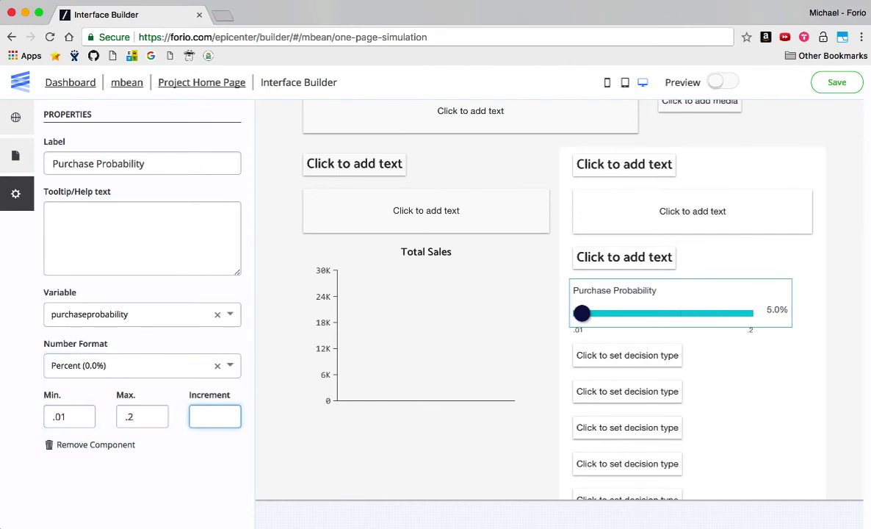
text(.01)
key(Tab)
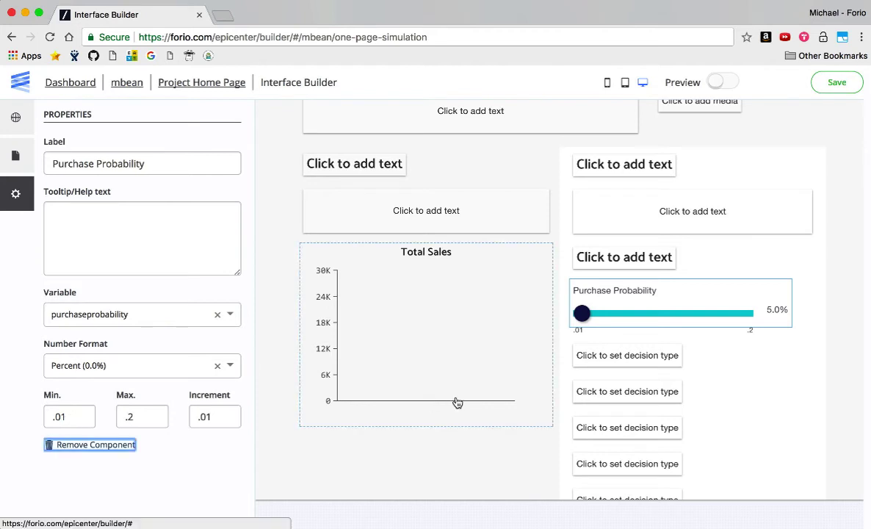
Make the next decision placeholder a 'Market Size' text input bound to marketsize, formatted #,###.
click(617, 357)
click(70, 170)
double_click(90, 161)
text(Mar)
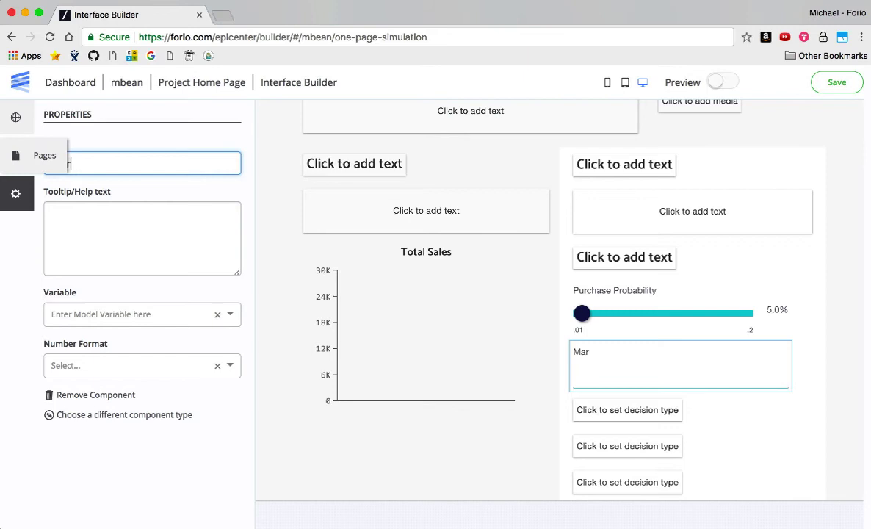
text(ket Size)
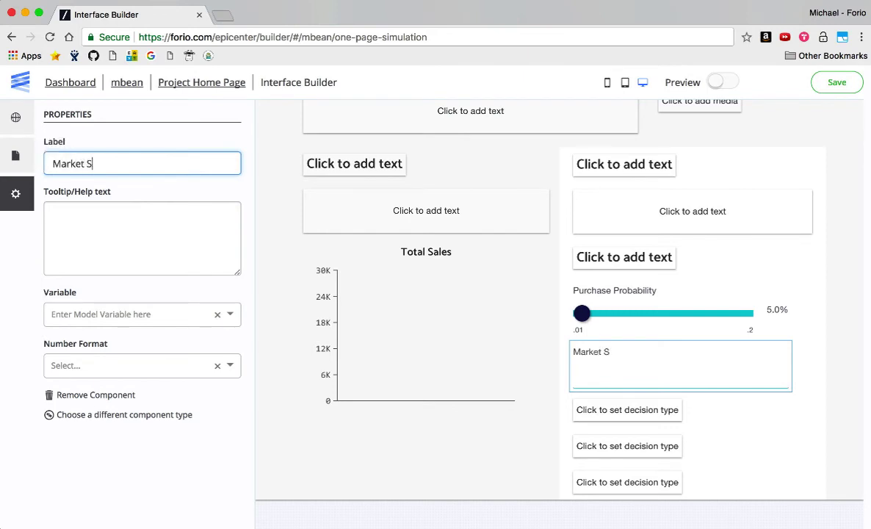
click(107, 315)
text(mar)
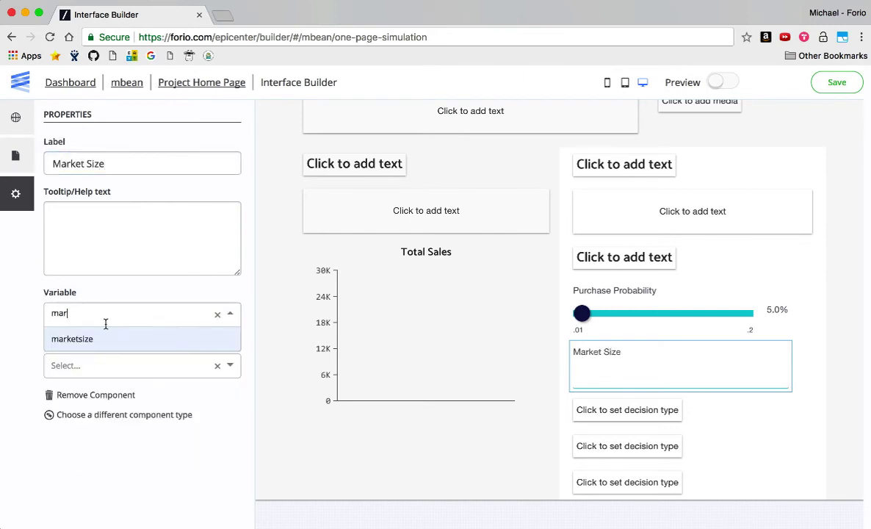
click(103, 339)
click(93, 361)
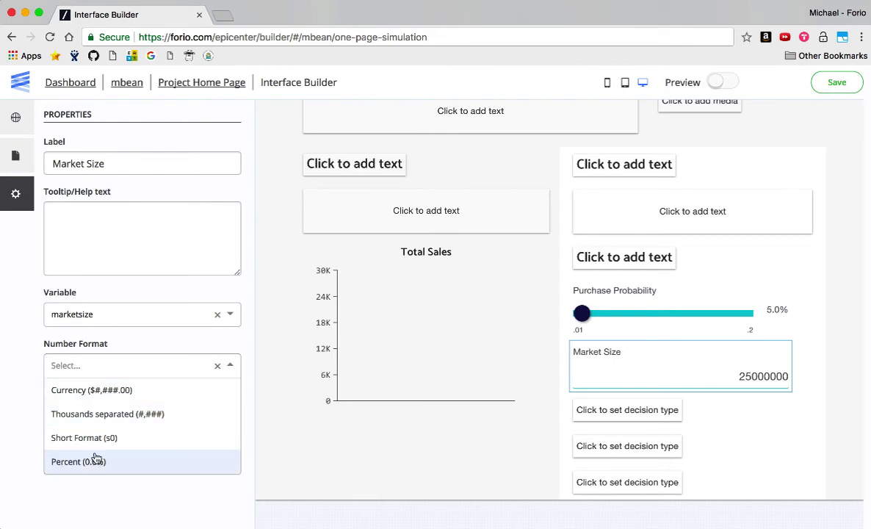
click(96, 414)
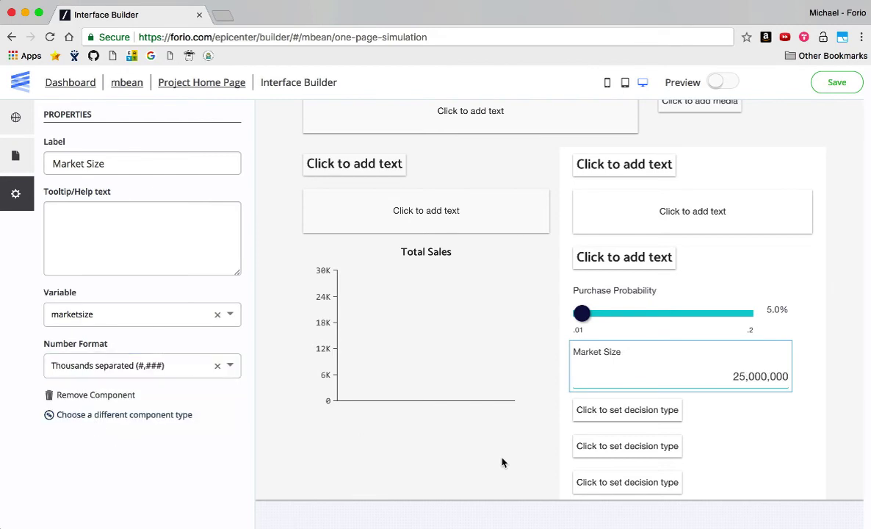
Configure the Simulate button with the step operation and the 'to the end' parameter.
scroll(502, 462, down, 3)
click(761, 447)
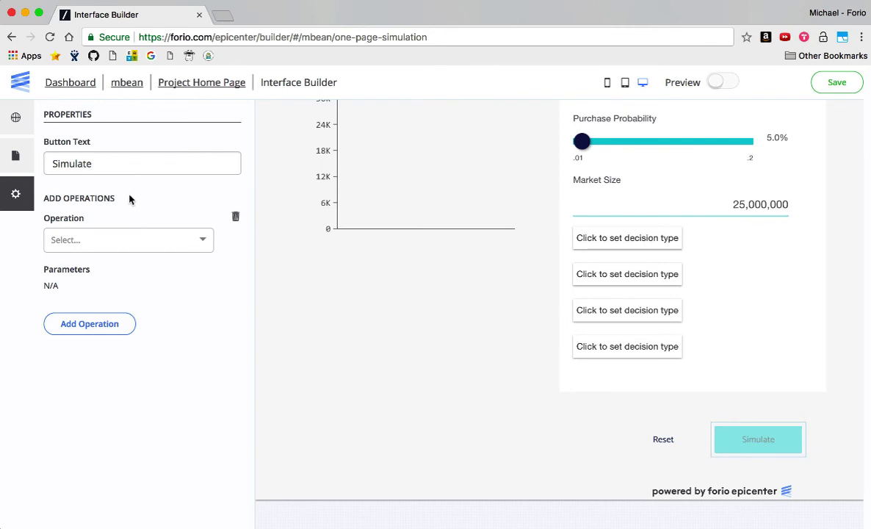
click(127, 242)
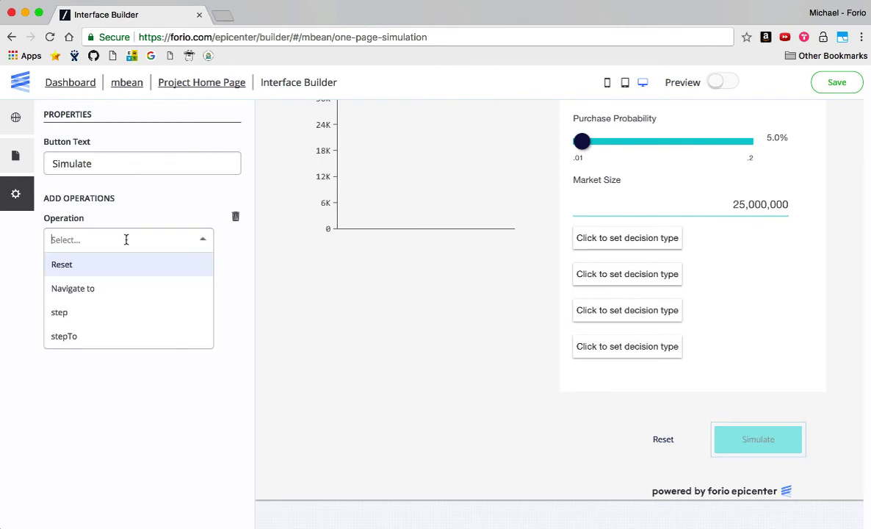
click(92, 315)
click(87, 294)
click(85, 362)
click(142, 377)
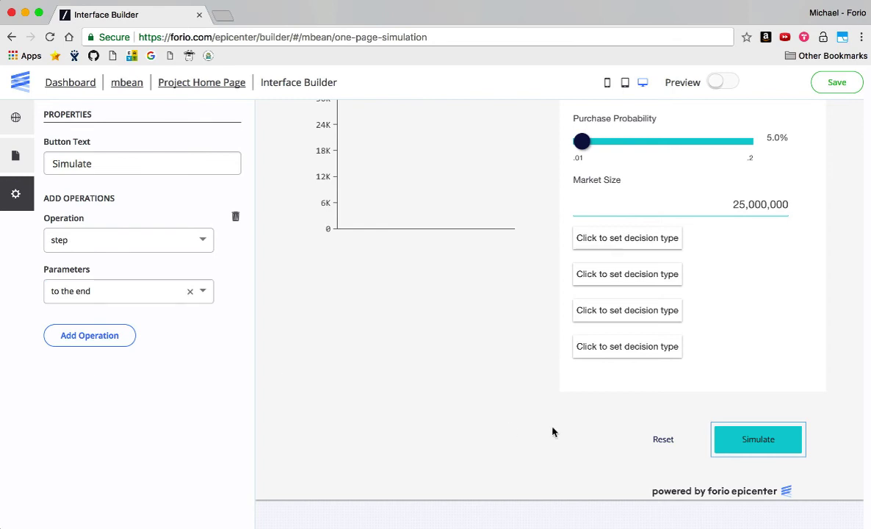
scroll(373, 272, up, 5)
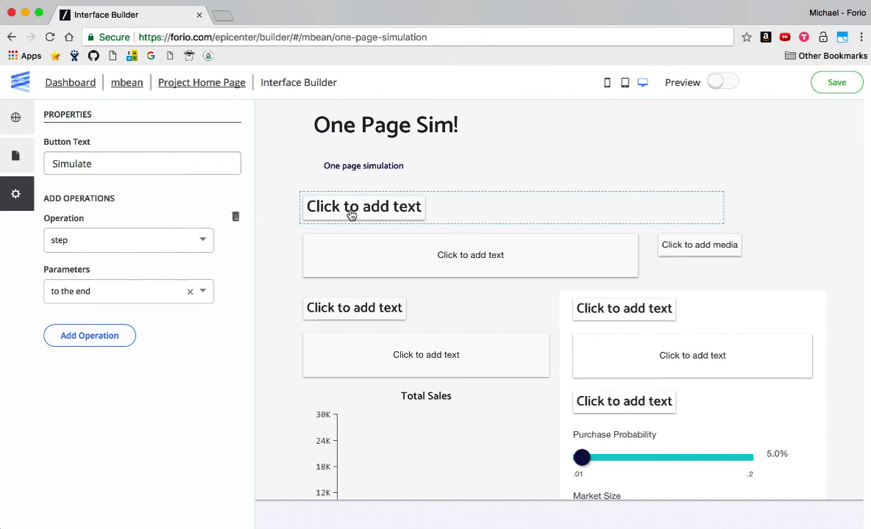
Fill the empty heading under the title with 'Welcome to the simulation!' and save the project.
drag(351, 213, 332, 216)
text(Welcome to the s)
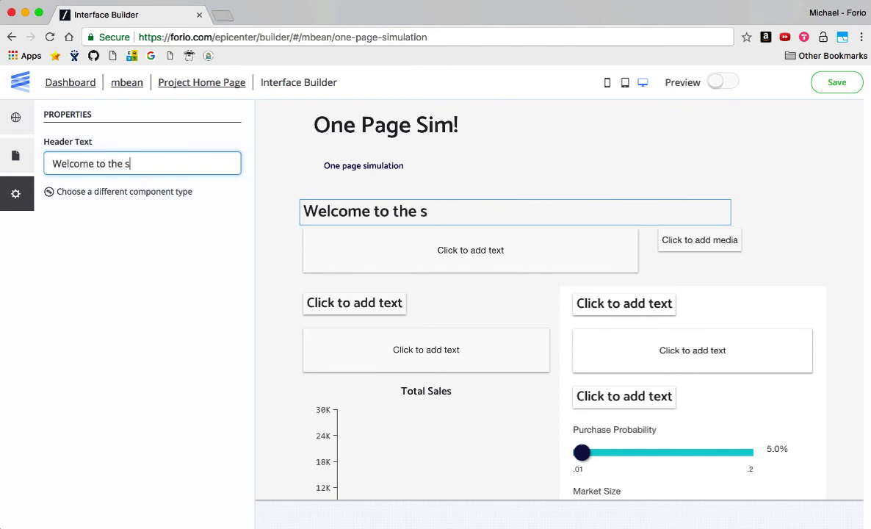
text(imulation!)
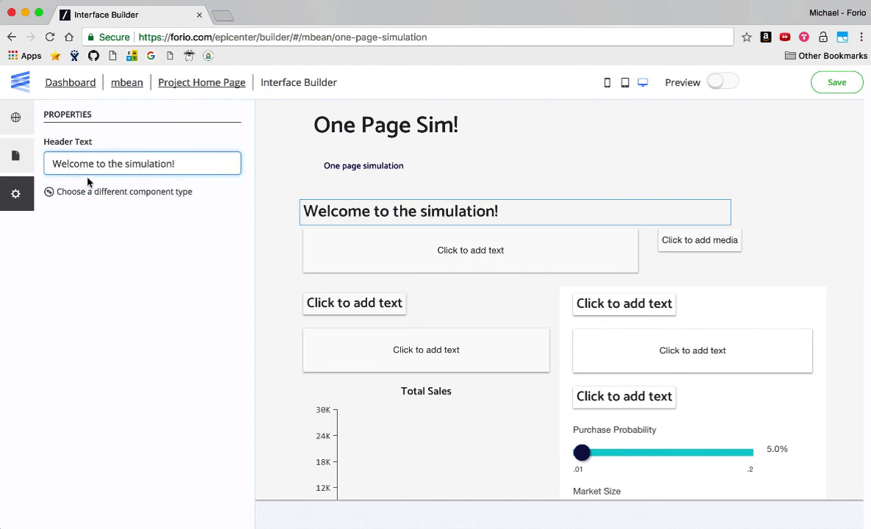
click(208, 288)
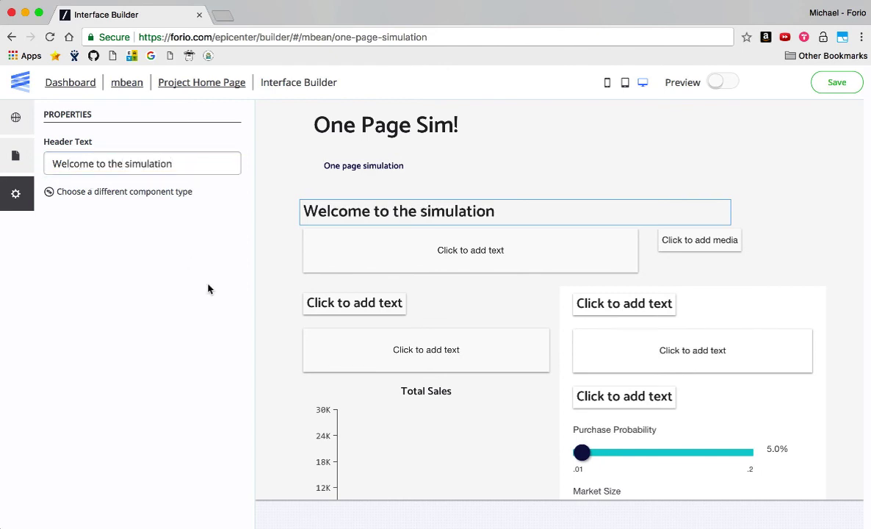
click(840, 80)
Preview the page and run the simulation with the default inputs.
click(722, 83)
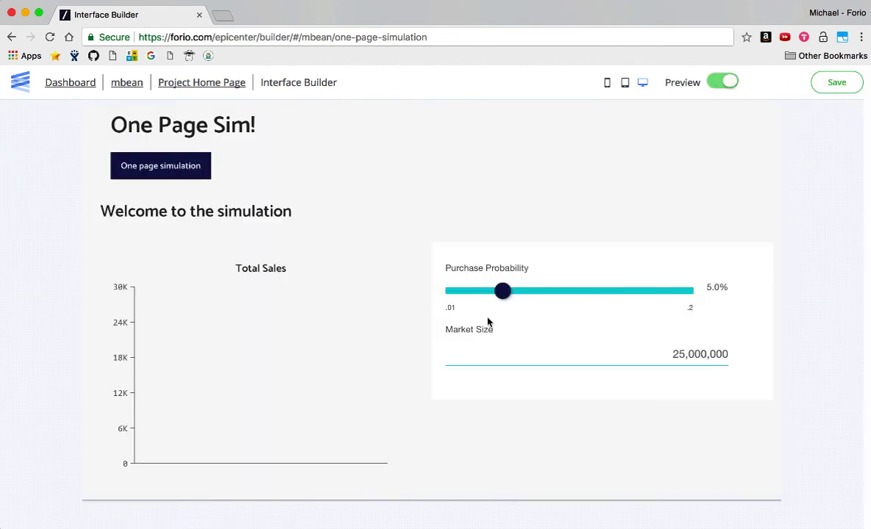
scroll(514, 352, down, 2)
click(701, 443)
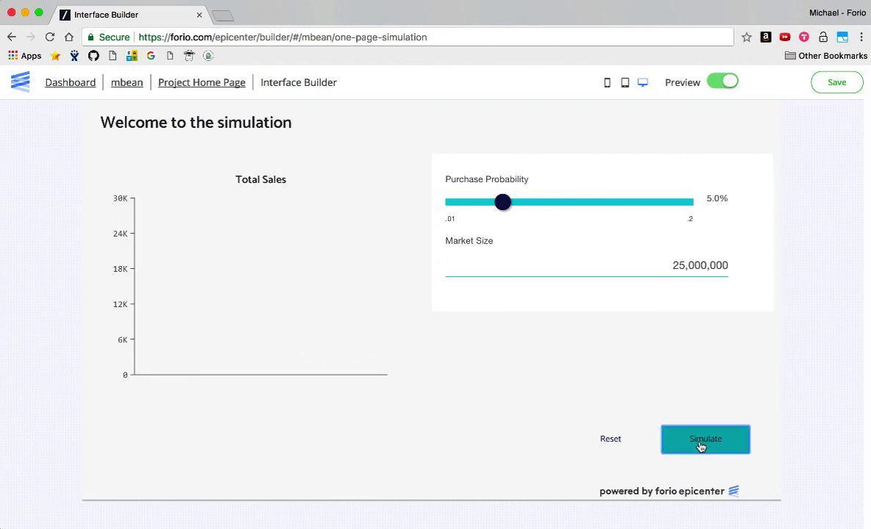
Reset, then rerun with Purchase Probability at 8.0% and Market Size at 55,000,000.
click(612, 439)
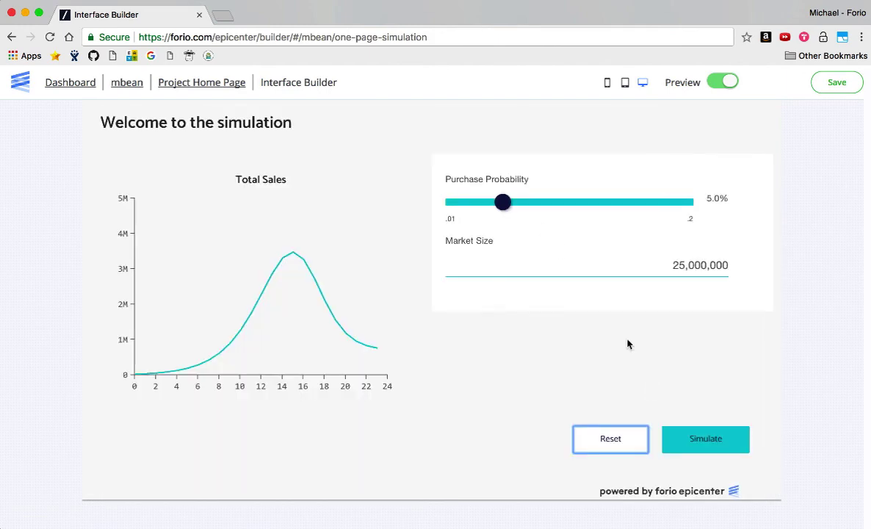
drag(504, 201, 540, 209)
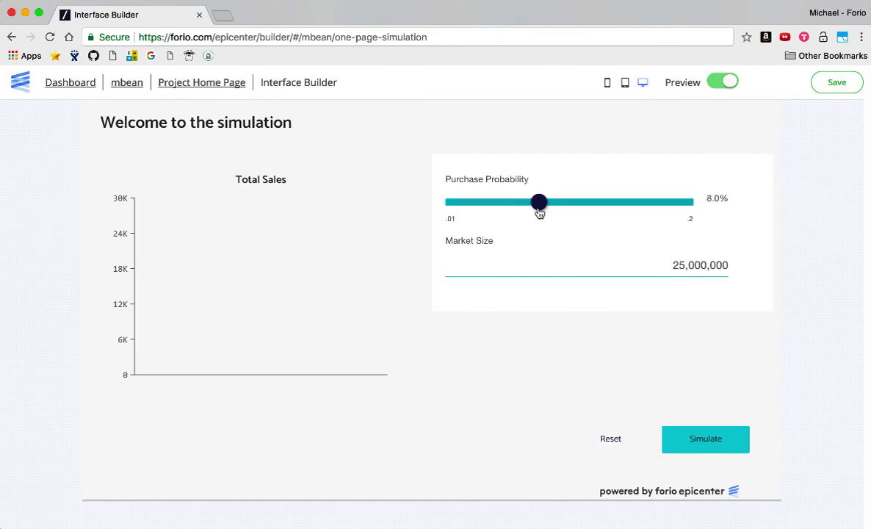
click(668, 266)
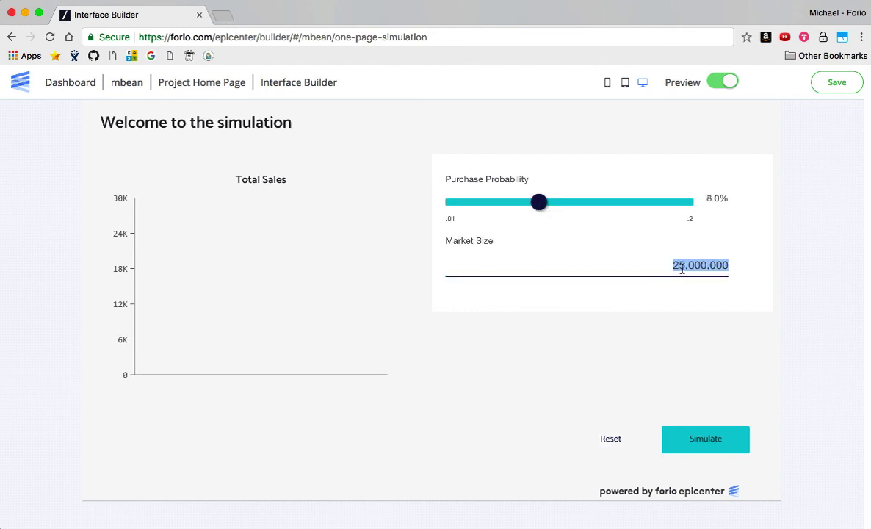
click(679, 266)
click(706, 440)
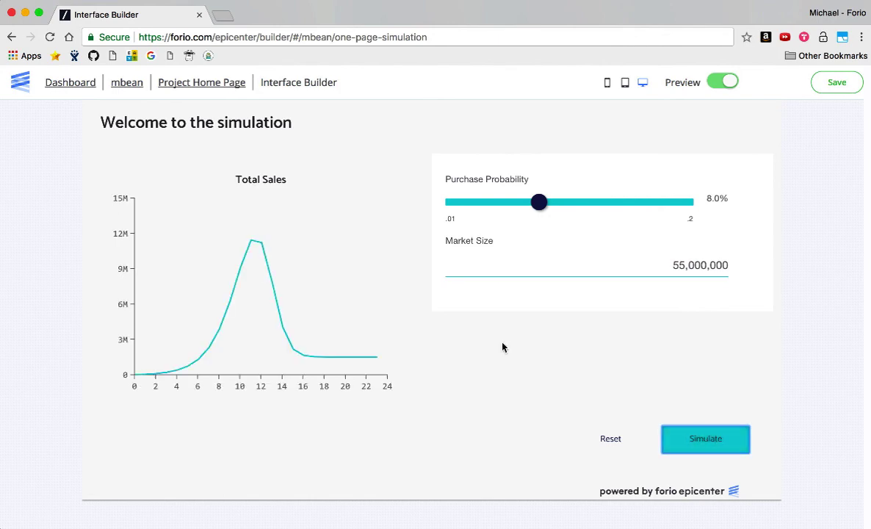